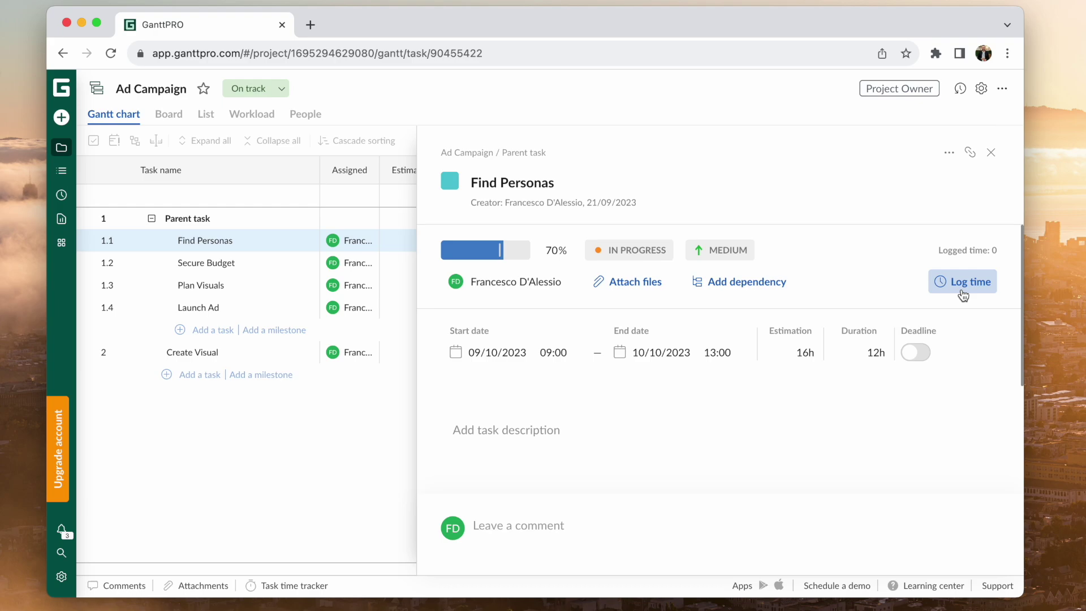
Close the Find Personas task panel to return to the Ad Campaign Gantt chart
left_click(769, 291)
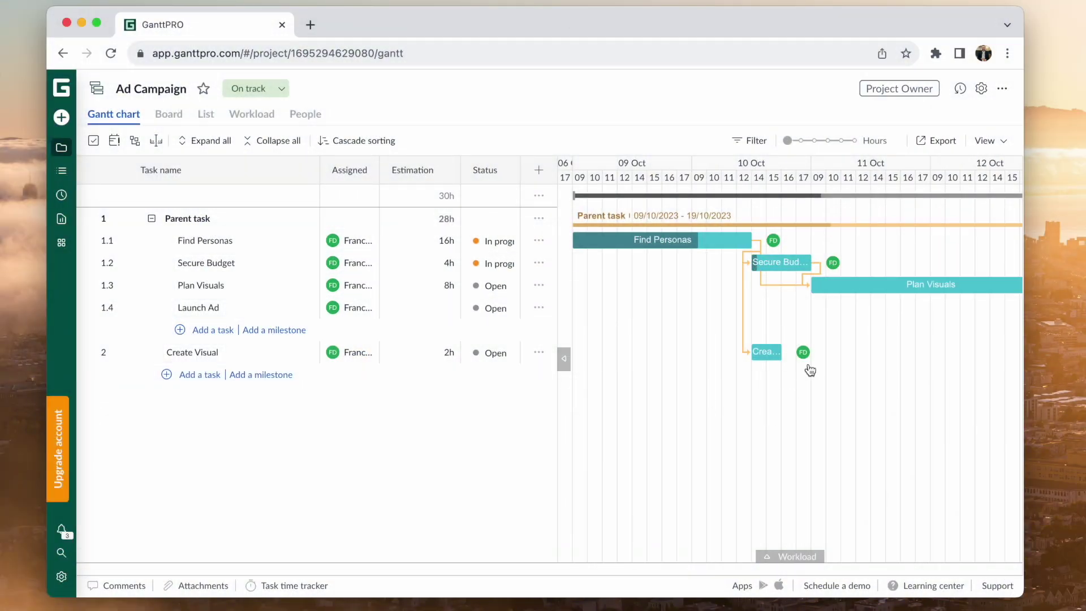
Pan and widen the timeline, then shift the Find Personas bar slightly later
left_click_drag(874, 311, 746, 267)
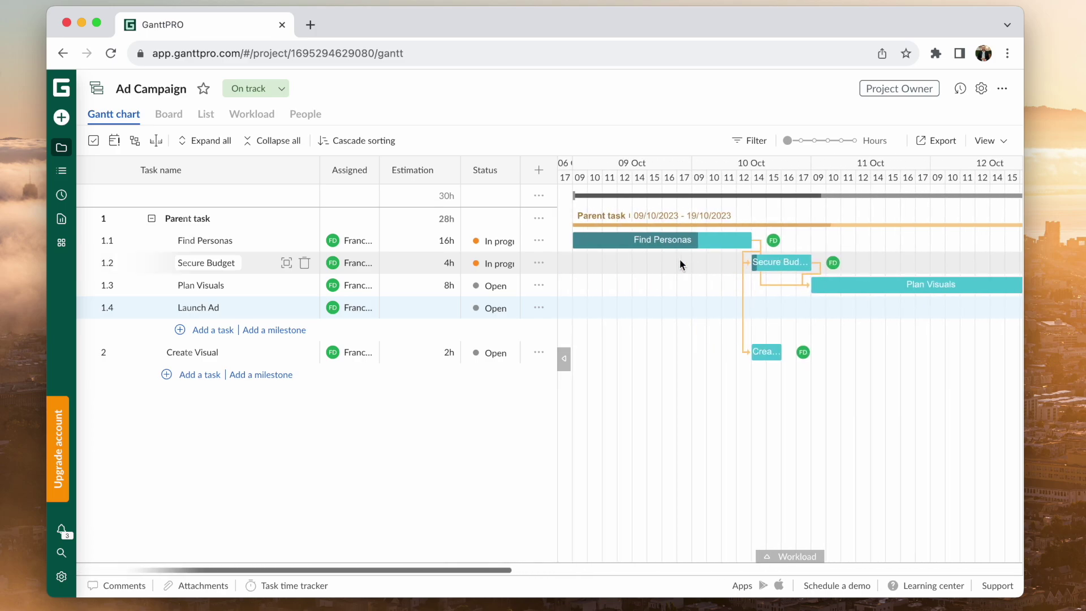
left_click(806, 141)
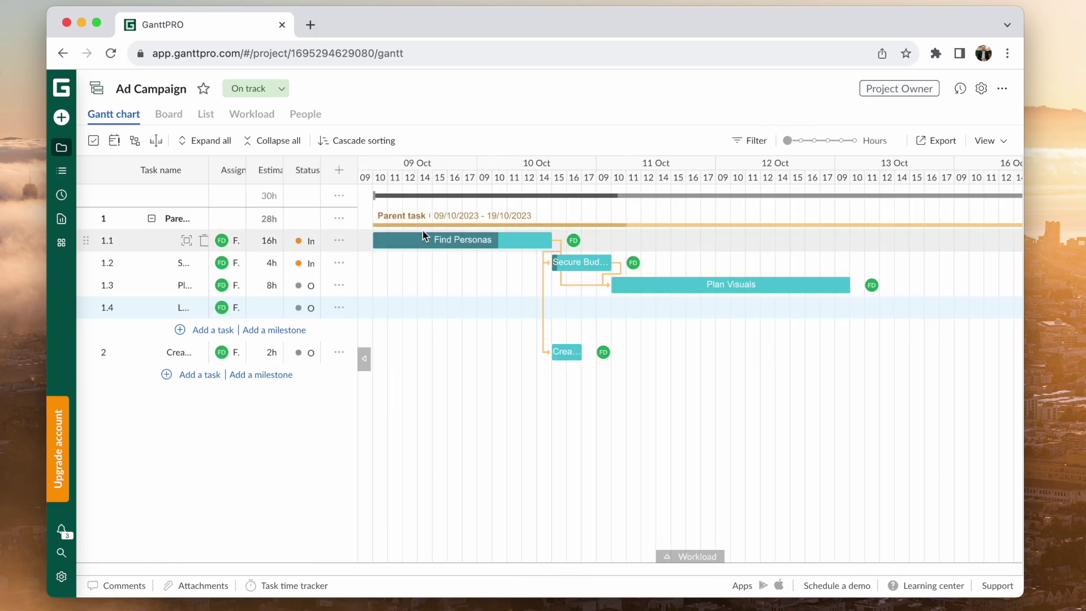
left_click_drag(385, 242, 399, 237)
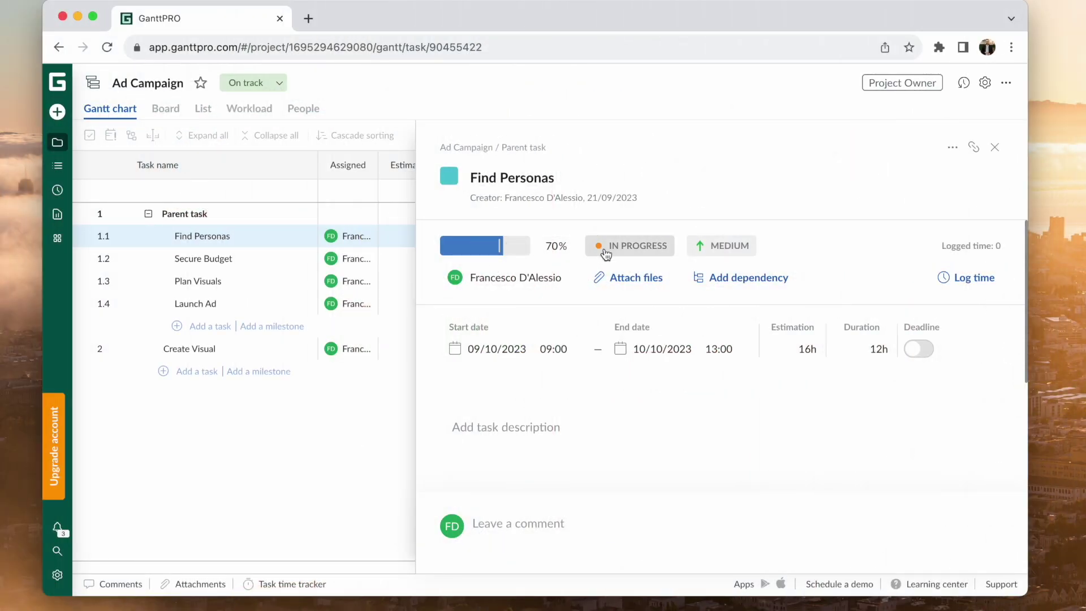
Check Find Personas and Secure Budget and bulk-set their status to Done
left_click(636, 256)
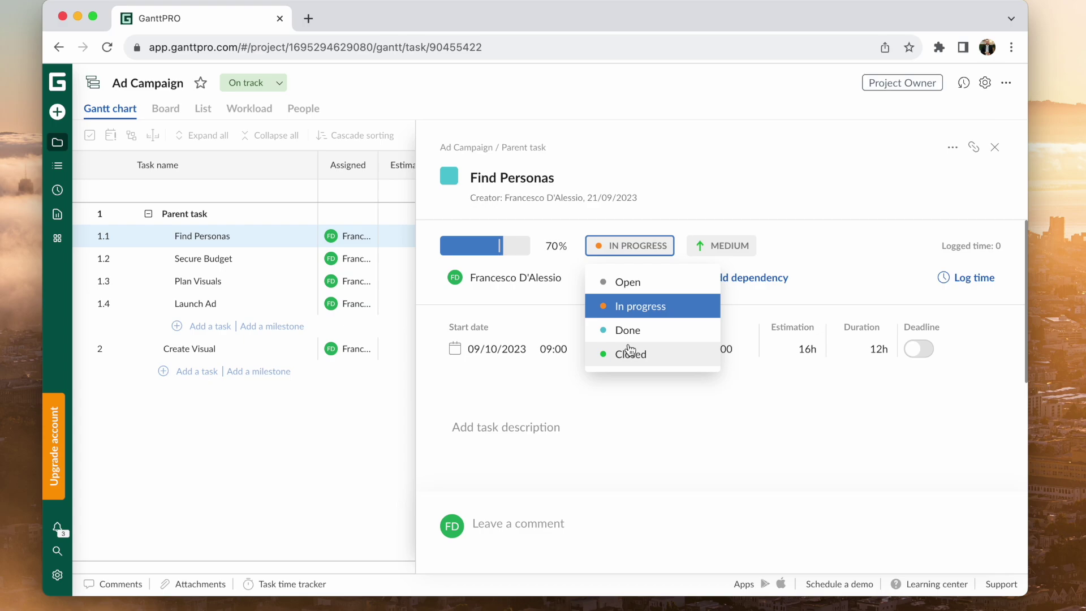
left_click(84, 236)
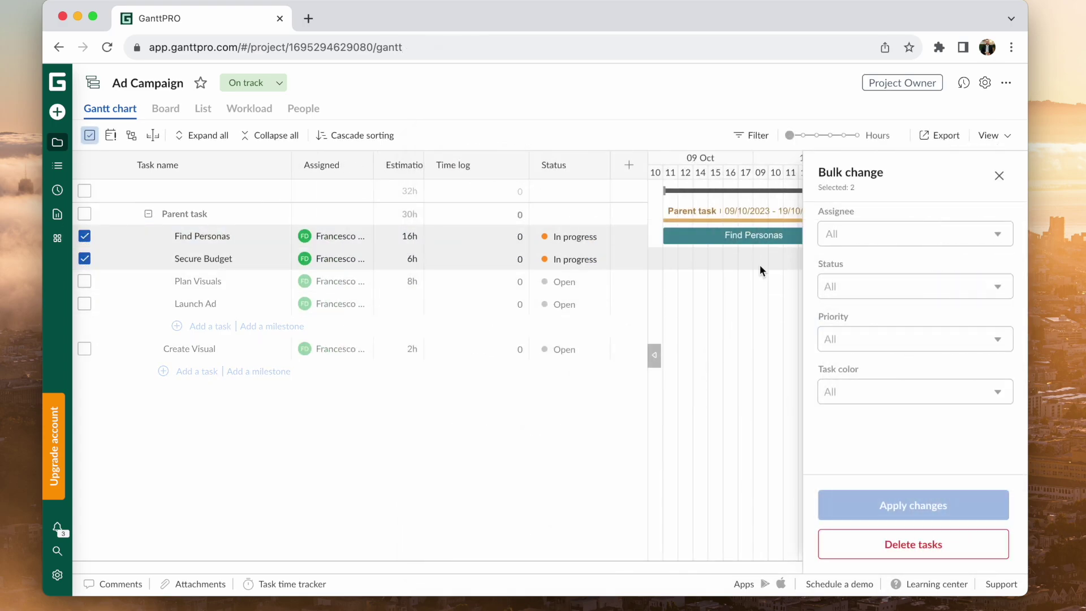
left_click(853, 289)
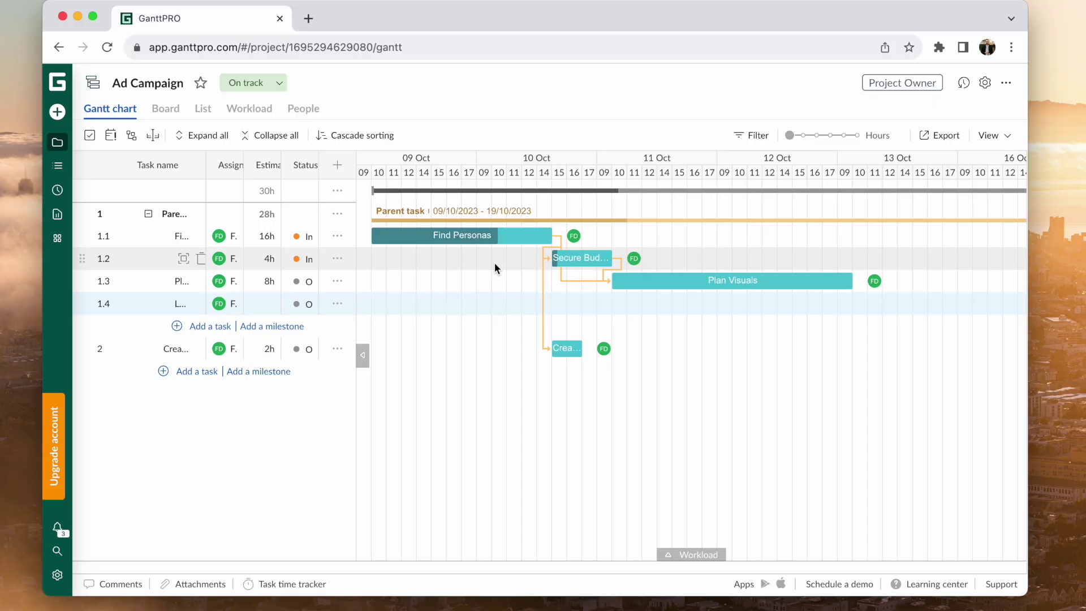
Step the timeline zoom through Weeks, Months, Quarters and Years, then back to Hours
left_click(819, 137)
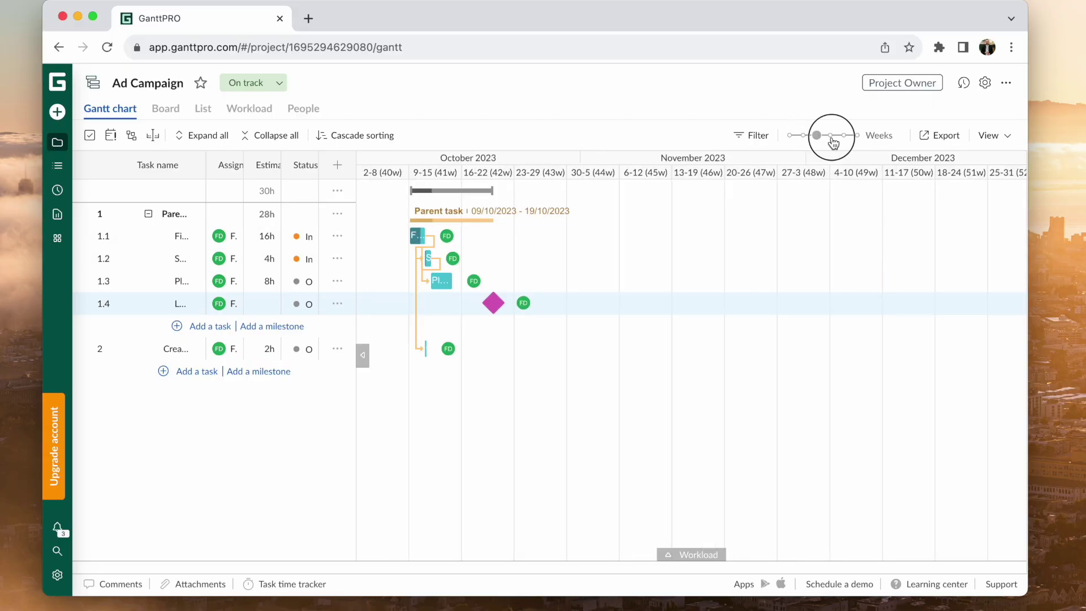
left_click(831, 137)
left_click(845, 137)
left_click(858, 136)
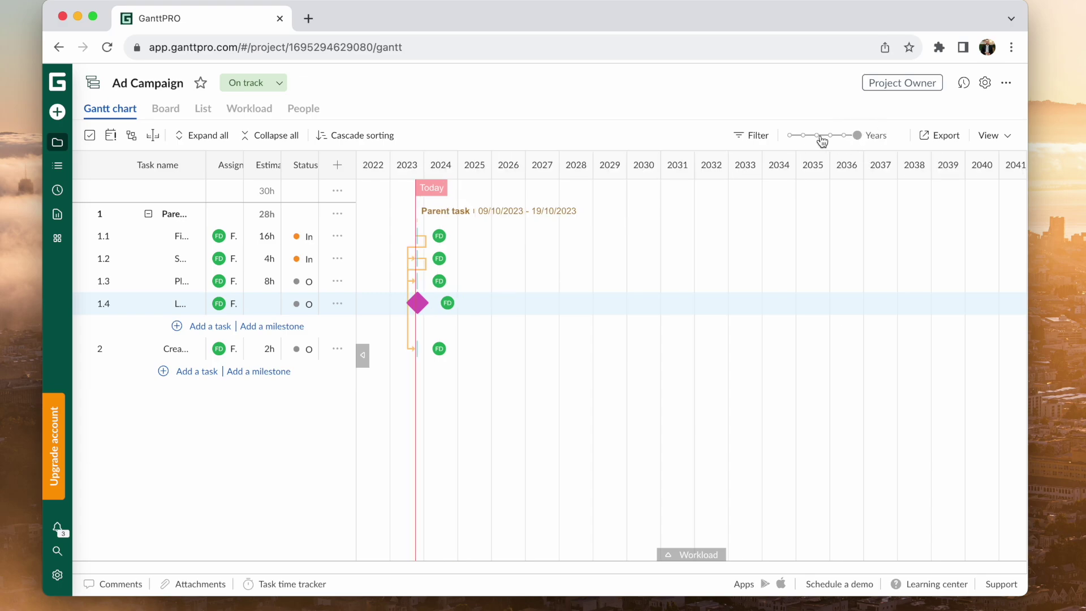
left_click(790, 136)
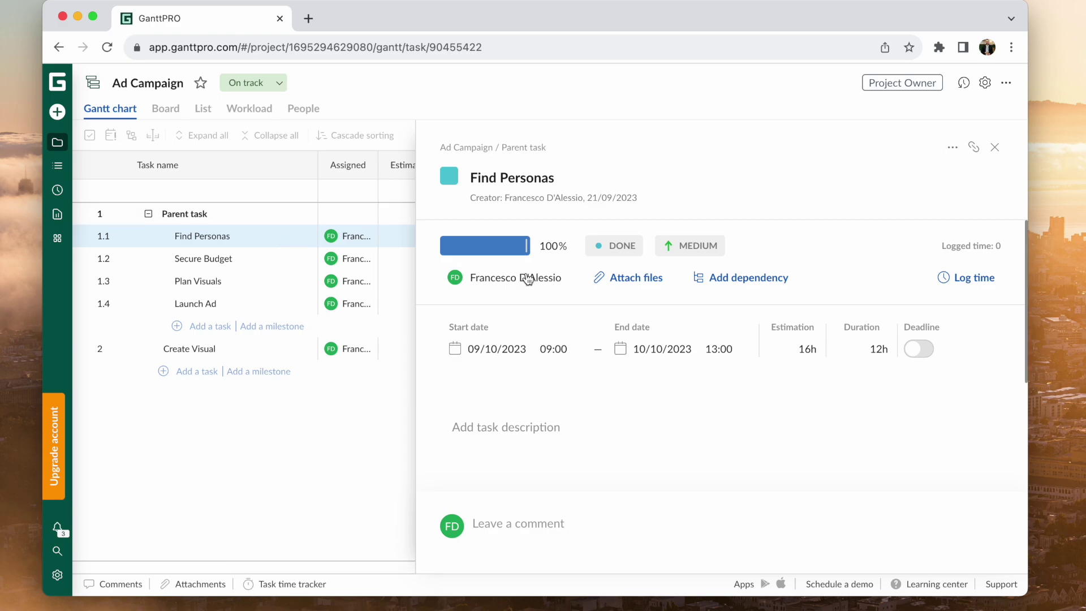
Open and close Find Personas' status choices, then open its priority choices
left_click(636, 254)
left_click(681, 210)
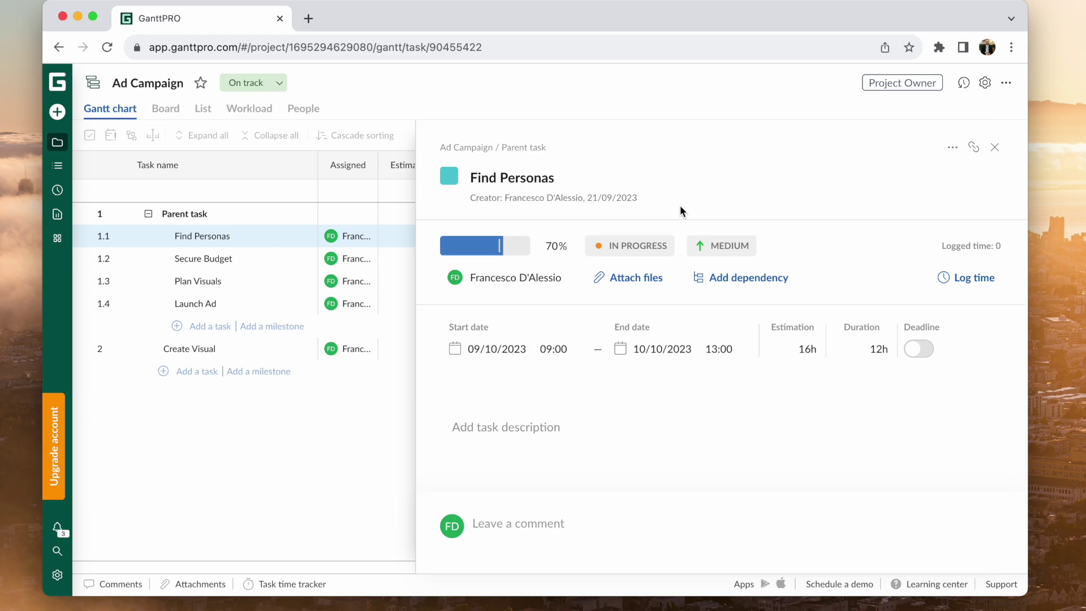
left_click(717, 253)
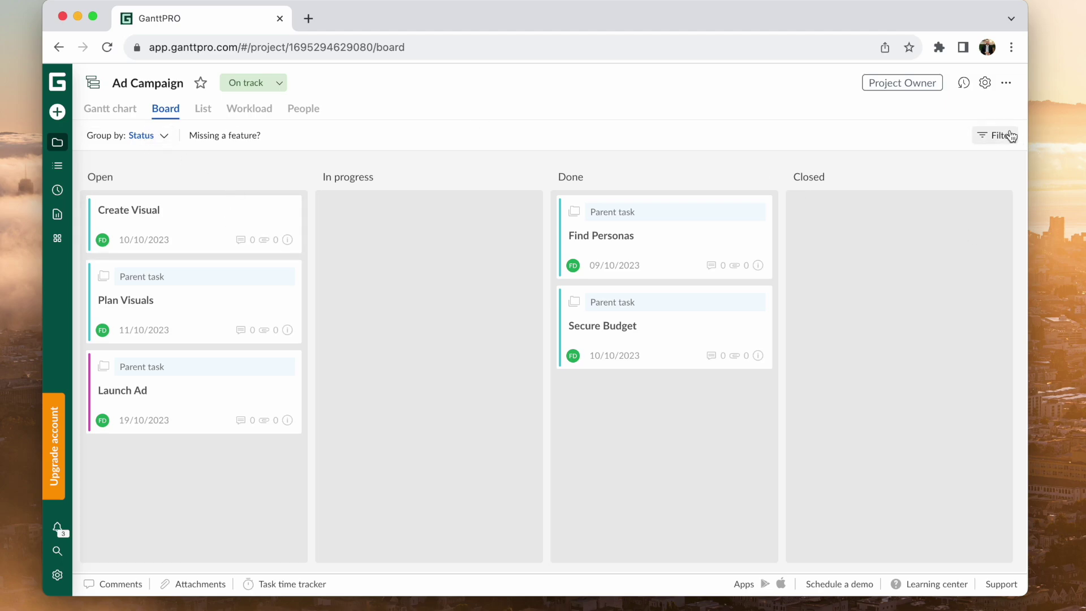
Move Create Visual and Plan Visuals to In progress and Find Personas to Closed
left_click_drag(343, 223, 345, 225)
left_click_drag(245, 248, 467, 354)
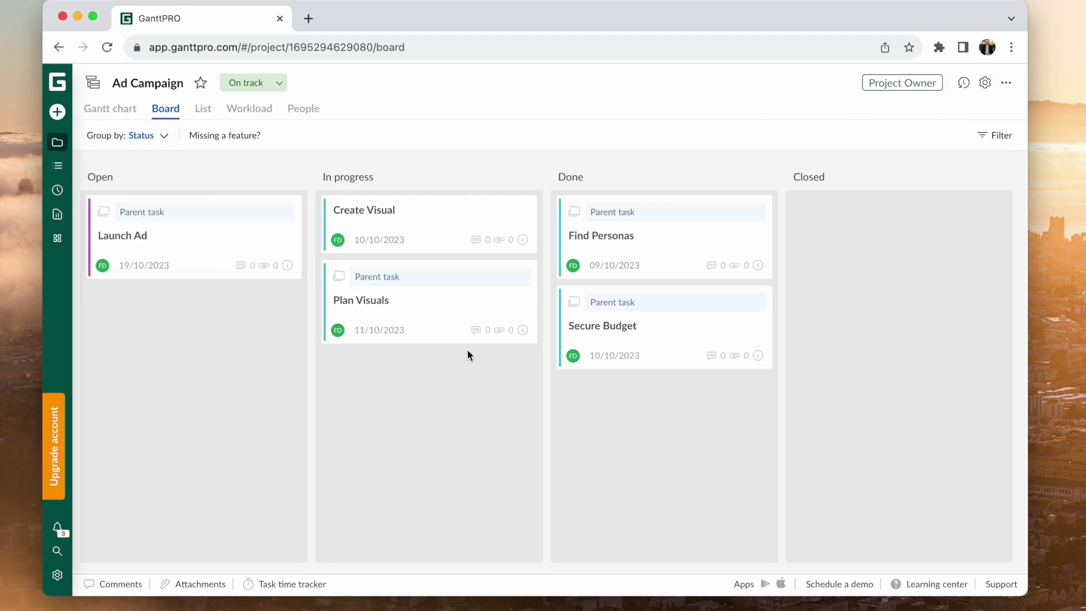
left_click_drag(616, 268, 819, 274)
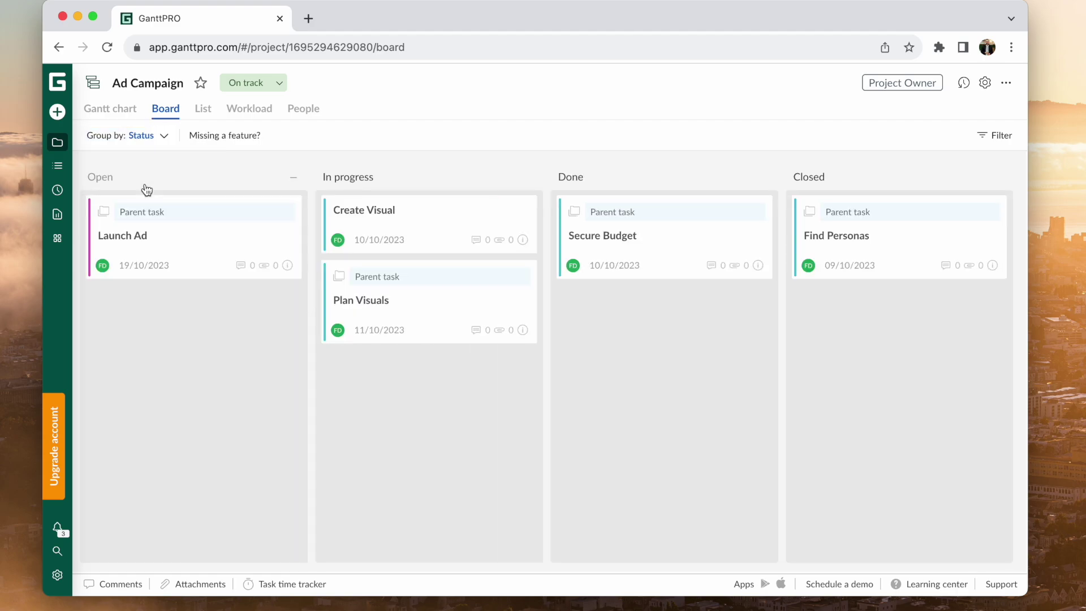
Open and close the task filters, then switch to the List view
left_click(995, 135)
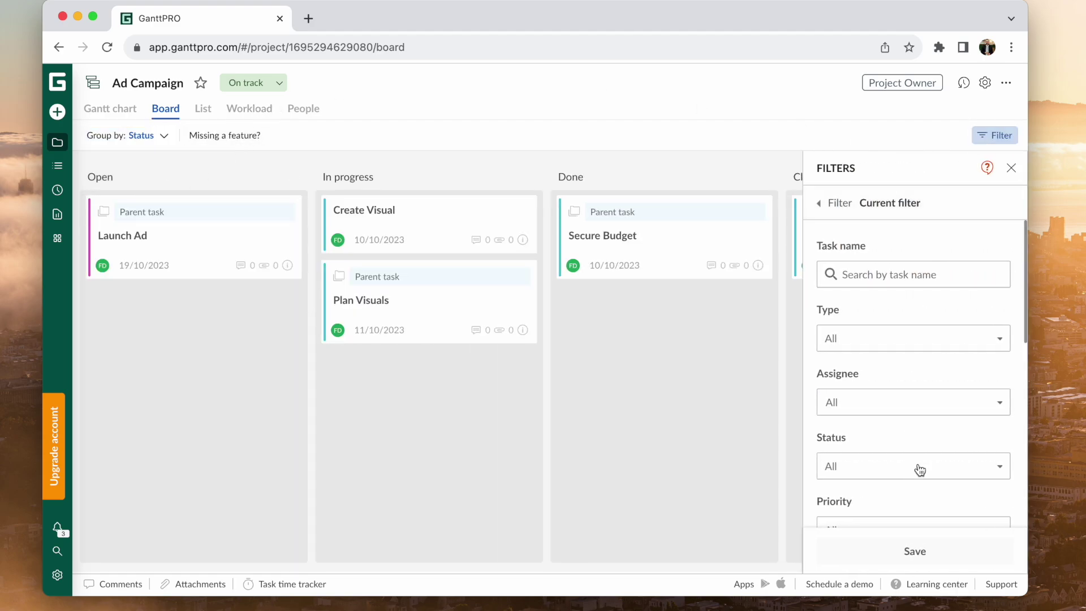
left_click(1009, 170)
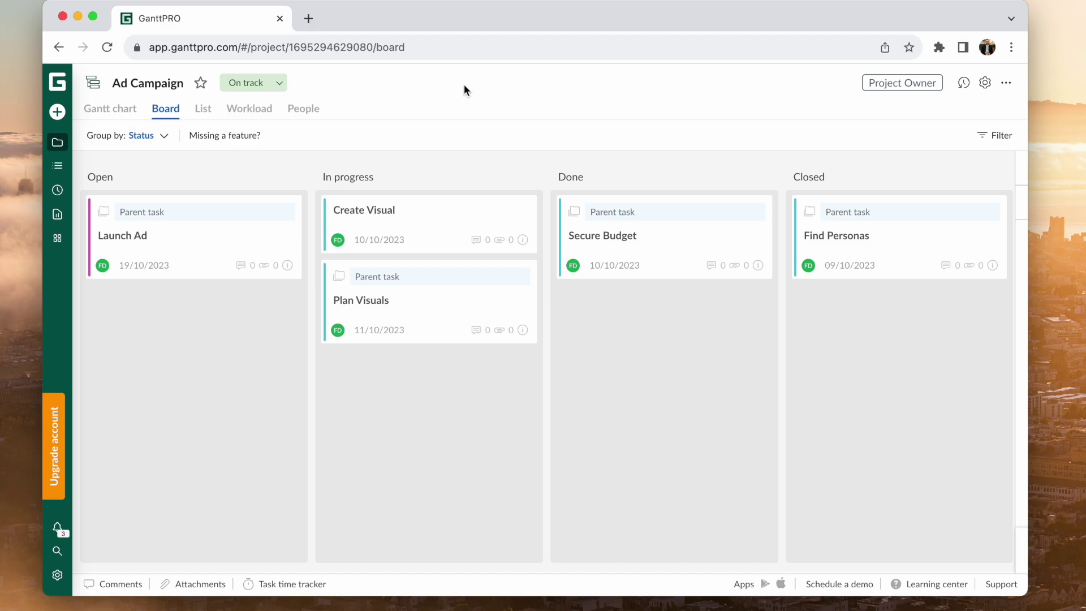
left_click(203, 113)
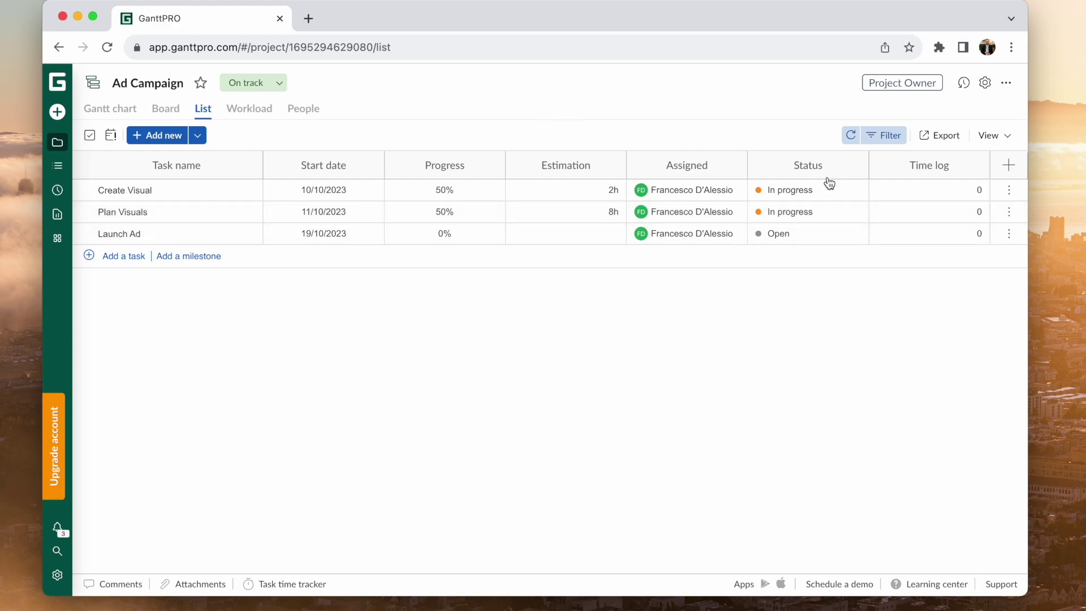
Log 02:00 on Create Visual, dismiss the Save Filter prompt and scroll the filters
left_click(974, 190)
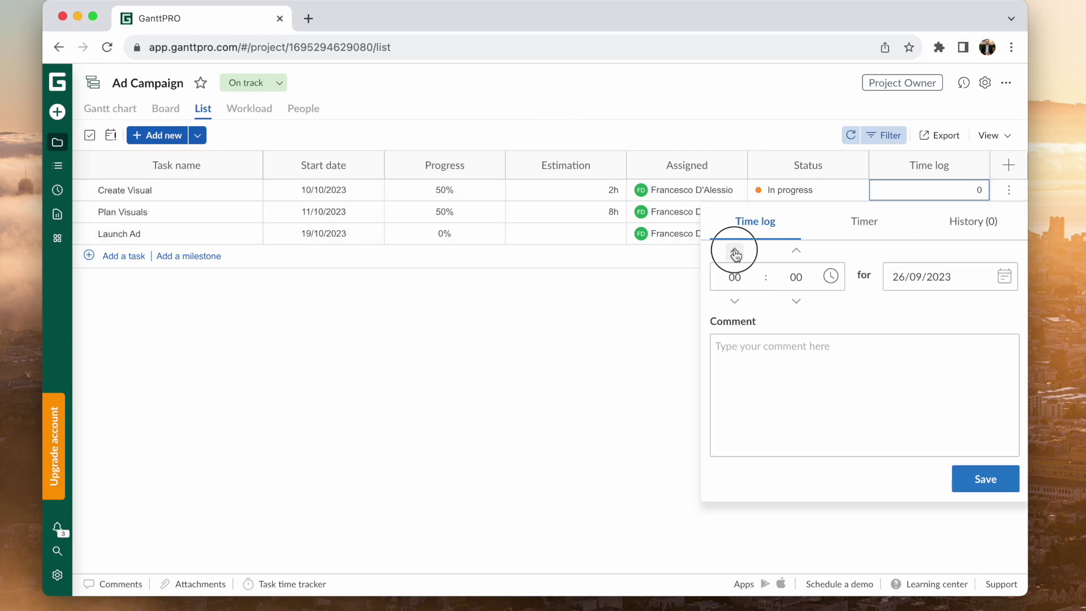
left_click(982, 481)
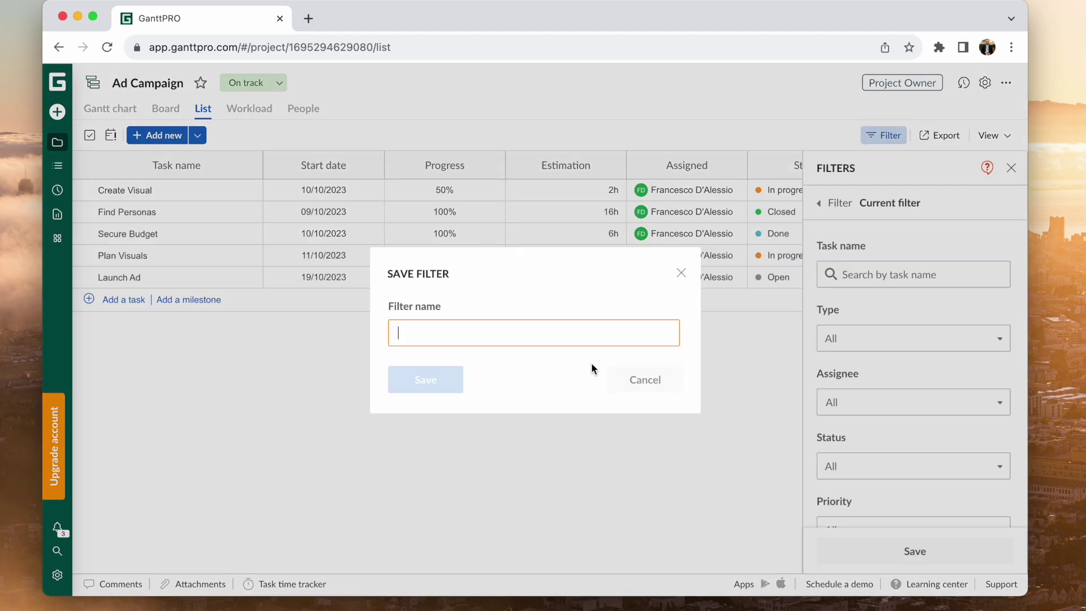
left_click(642, 378)
scroll(852, 417, "down", 7)
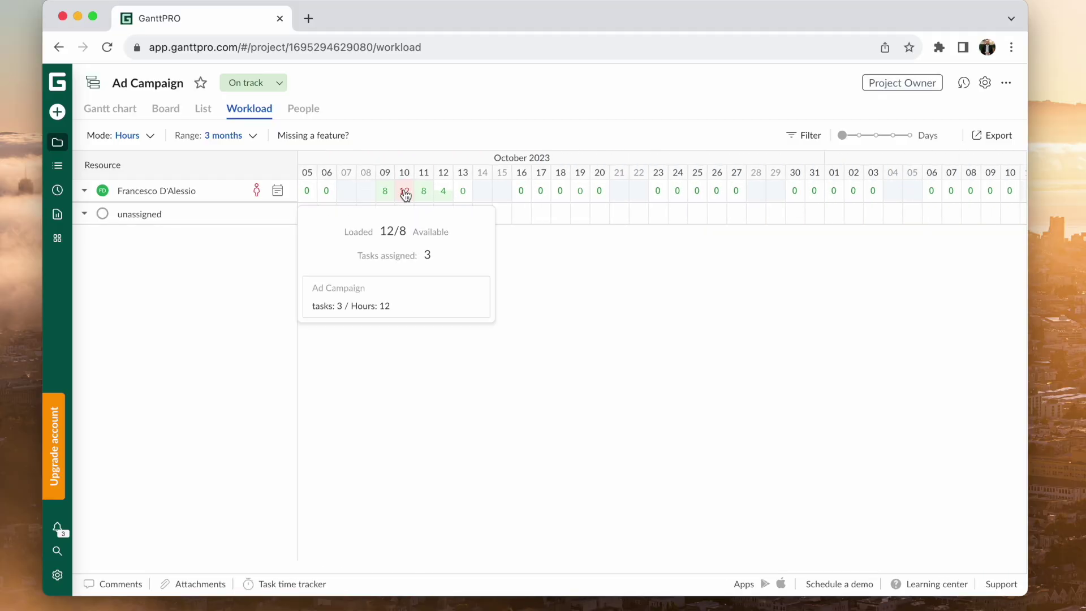
Expand the resource's workload tasks and review Plan Visuals' per-day hours
left_click(409, 195)
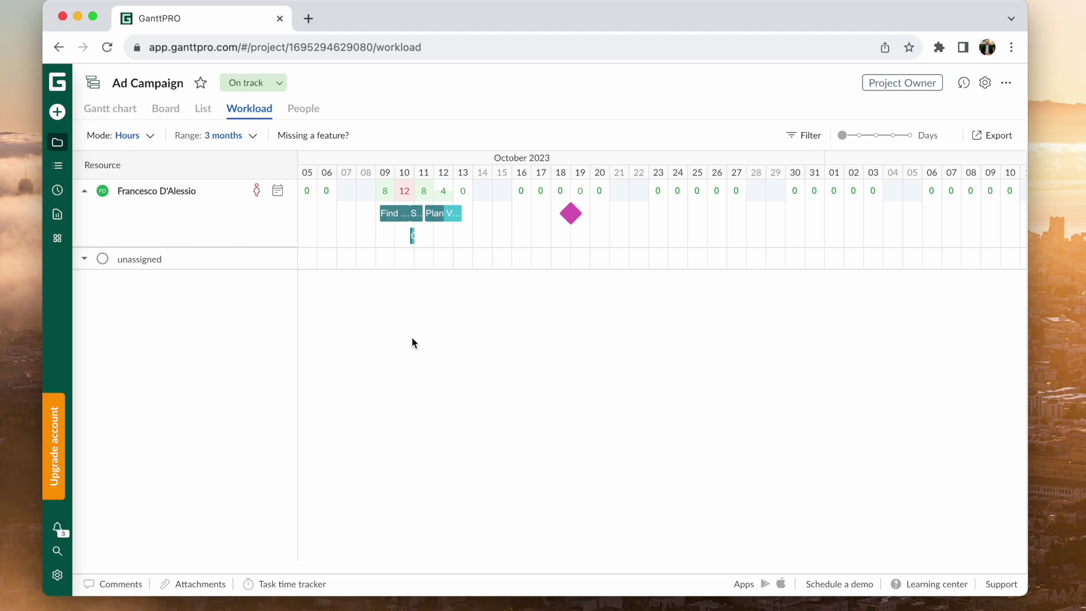
mouse_move(406, 194)
mouse_move(446, 197)
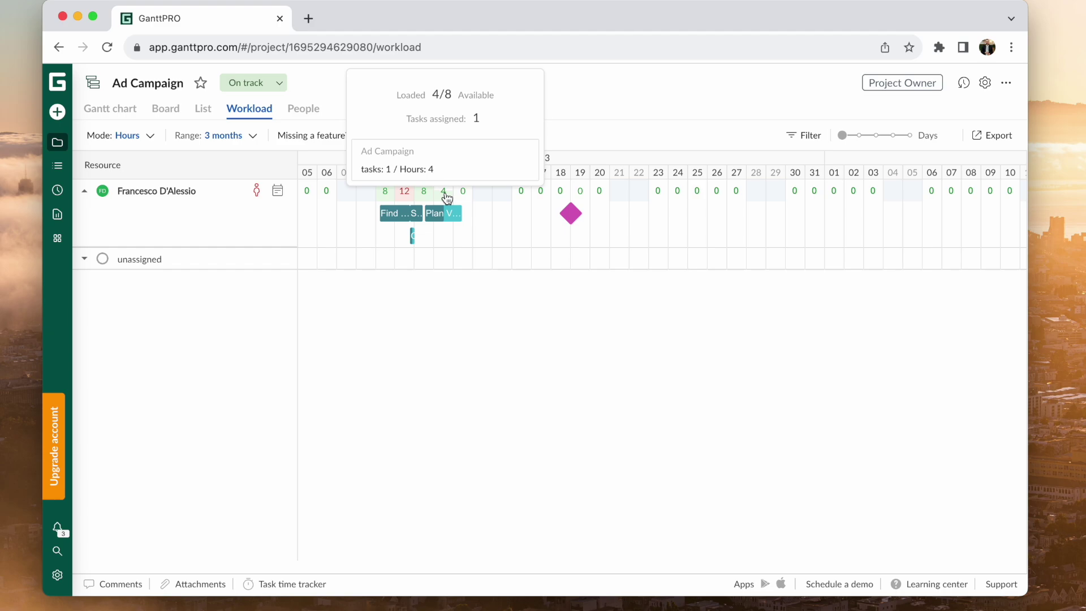
left_click(436, 219)
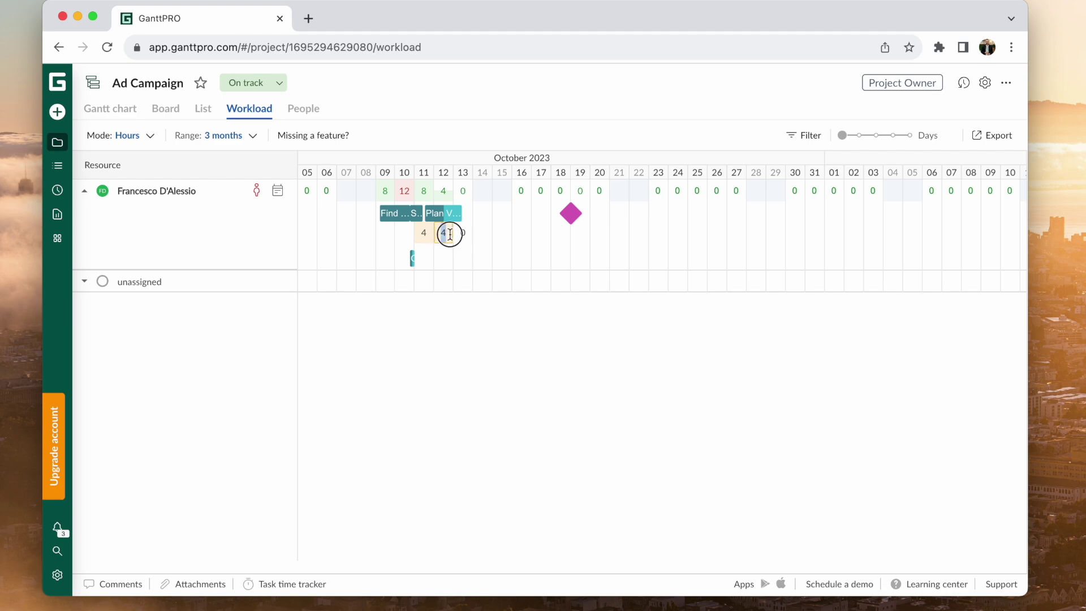
left_click(408, 194)
left_click(412, 198)
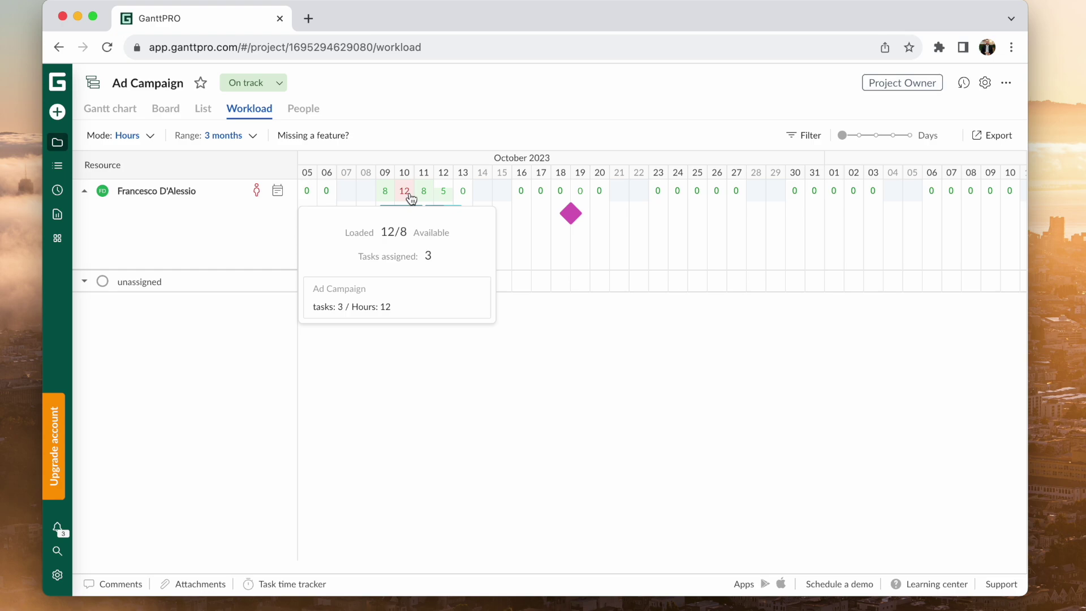
Limit the workload date range to This month, September 2023
left_click(217, 136)
left_click(301, 187)
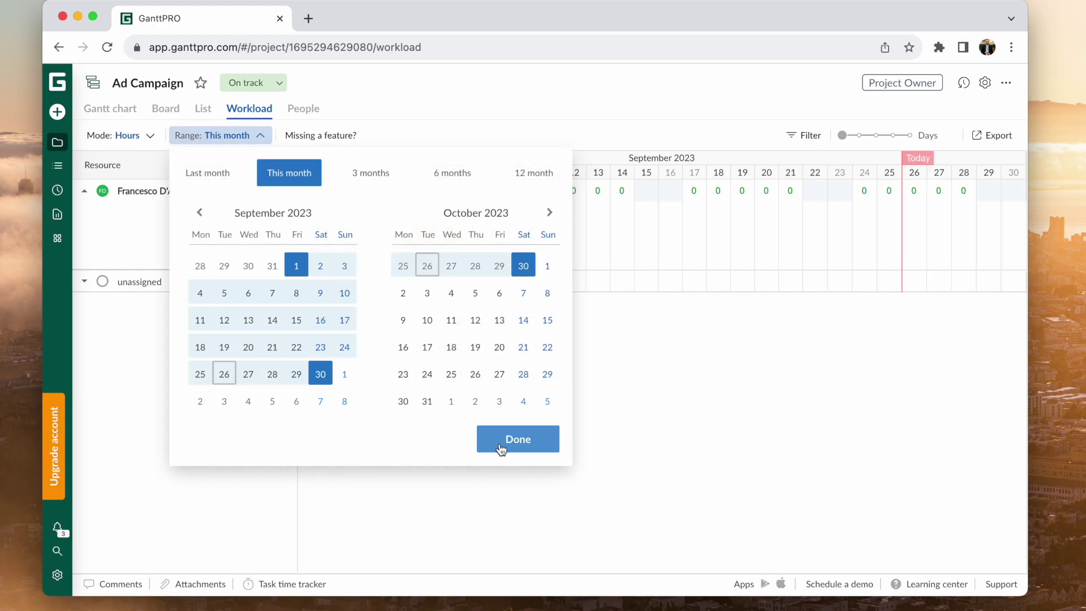
left_click(502, 444)
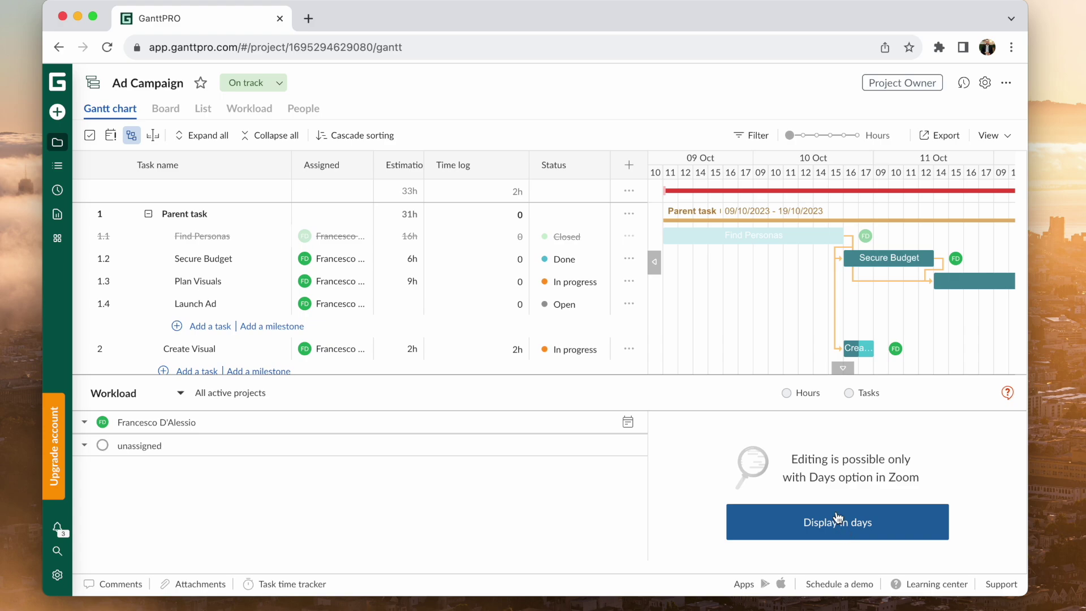
Show the workload by days and change the 10 October task hours from 8 to 6
left_click(837, 516)
left_click(654, 262)
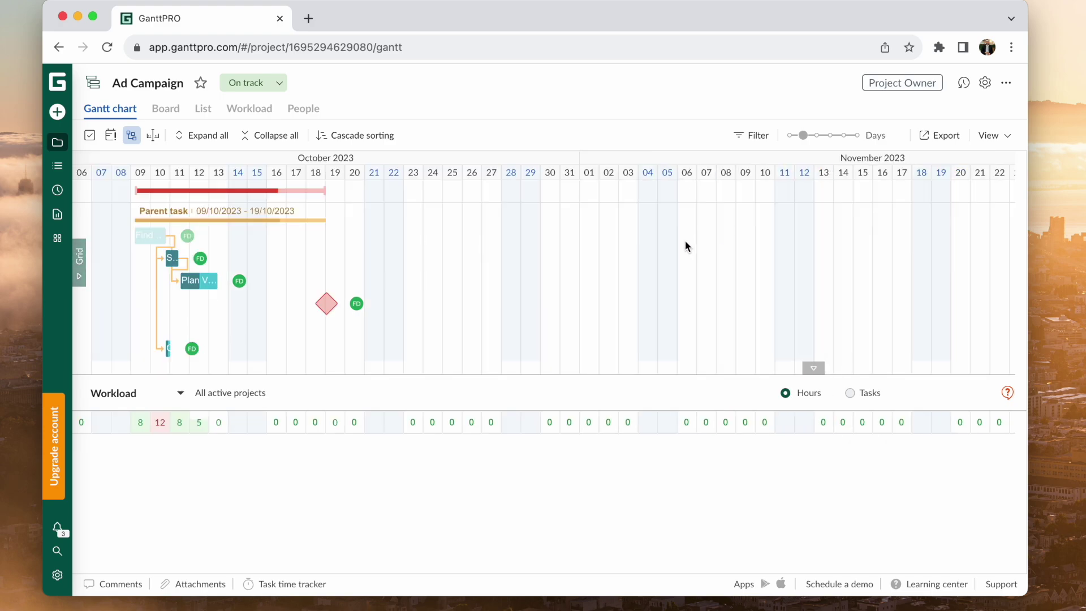
scroll(354, 294, "down", 1)
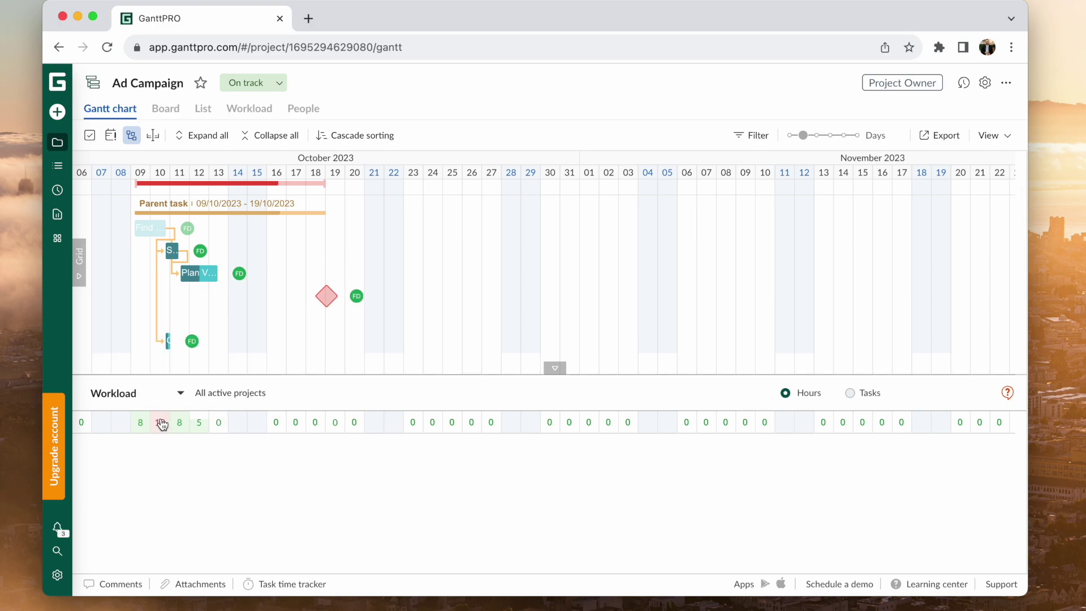
mouse_move(162, 425)
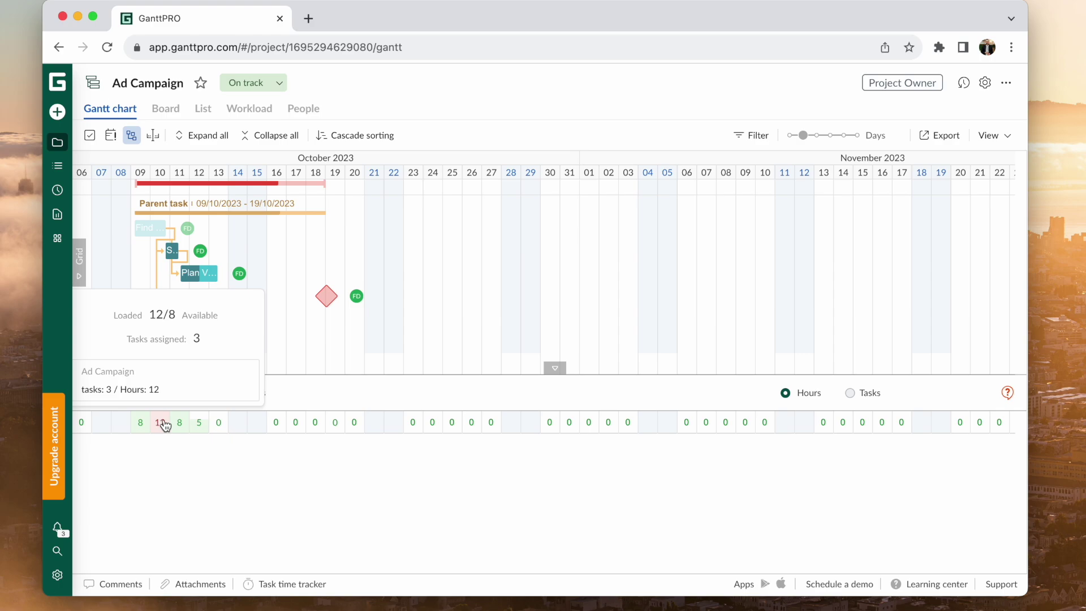
left_click(161, 422)
type("6")
key("Return")
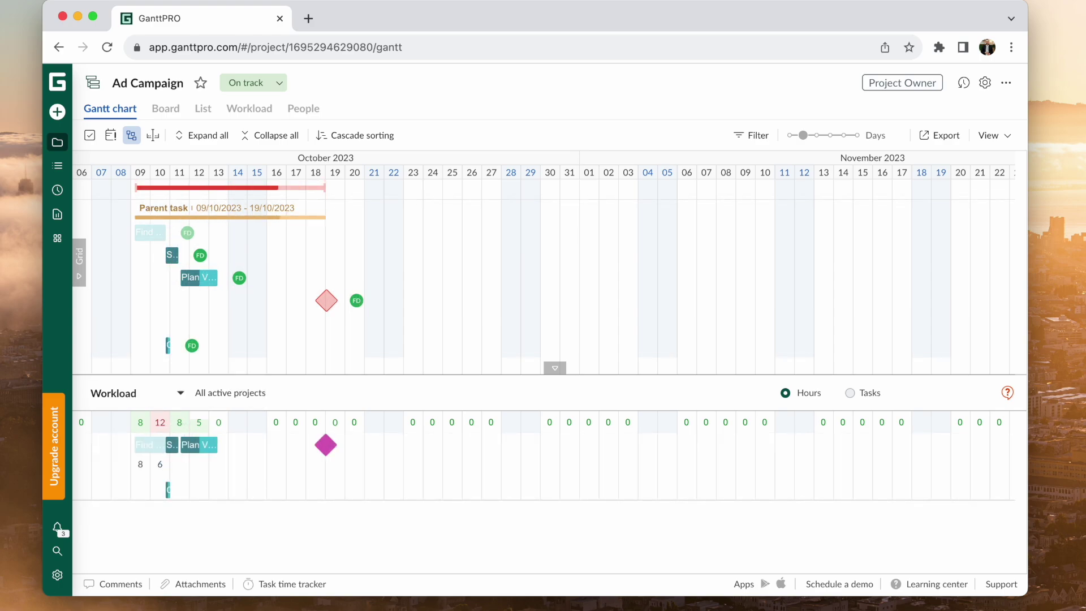
Open My tasks from the sidebar, then My time log
mouse_move(163, 428)
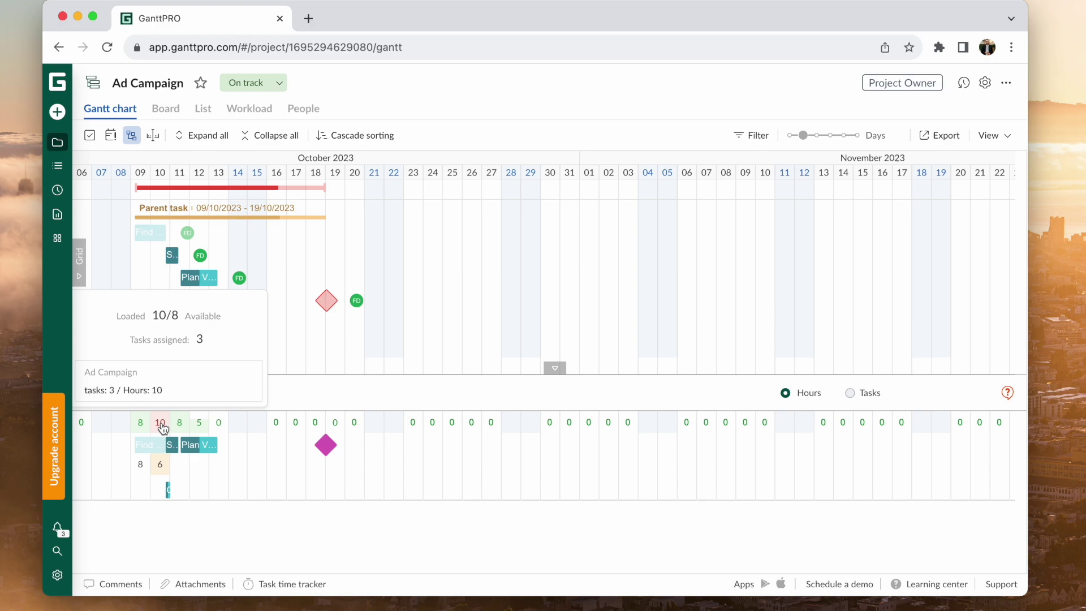
left_click(145, 229)
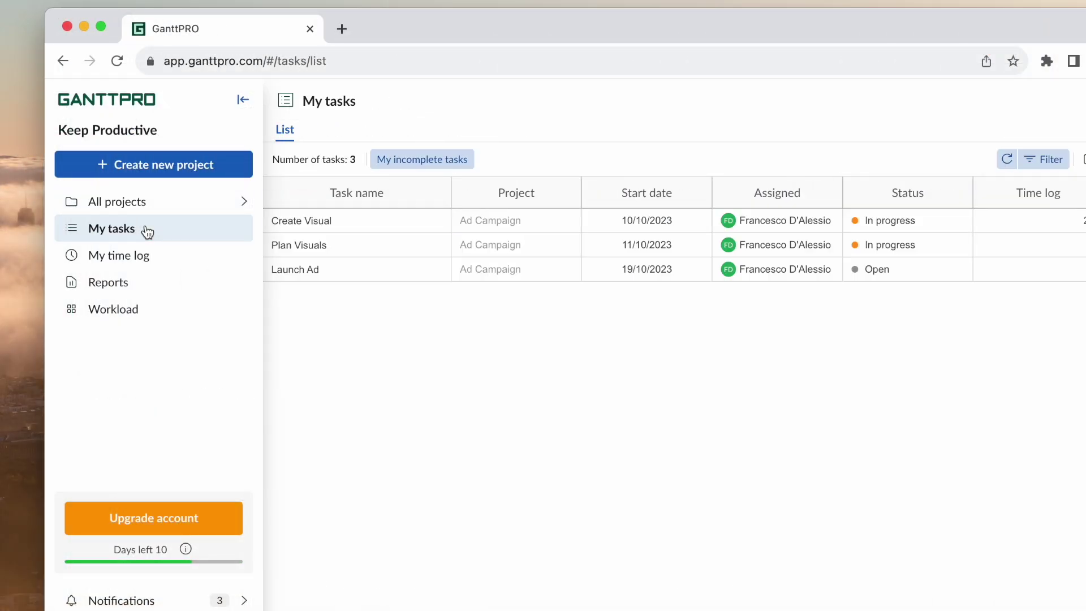
left_click(150, 259)
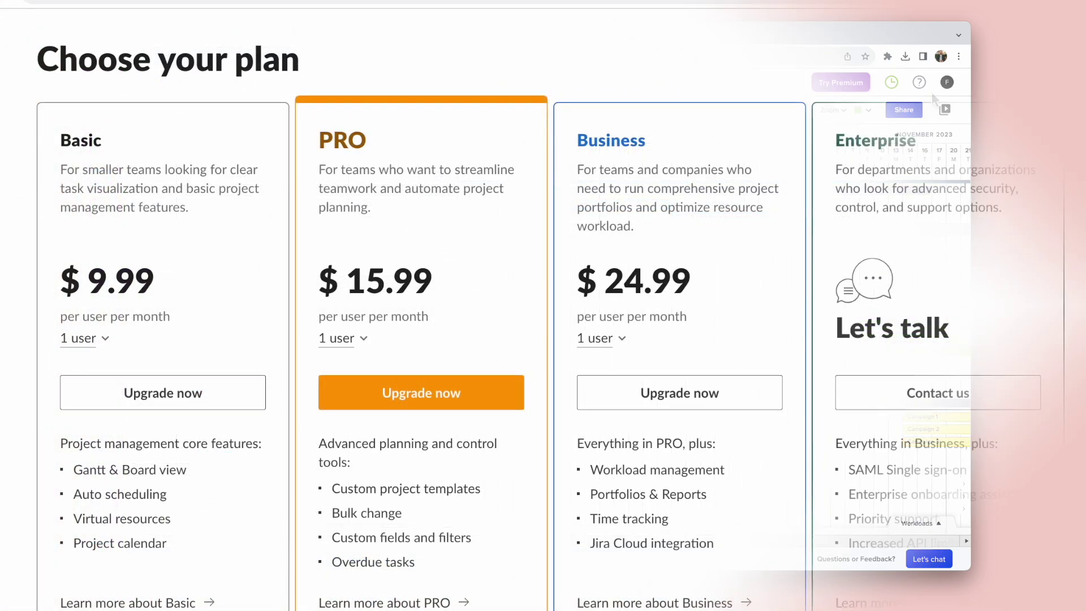
Switch the pricing page's billing toggle from annual to Monthly
left_click(1057, 58)
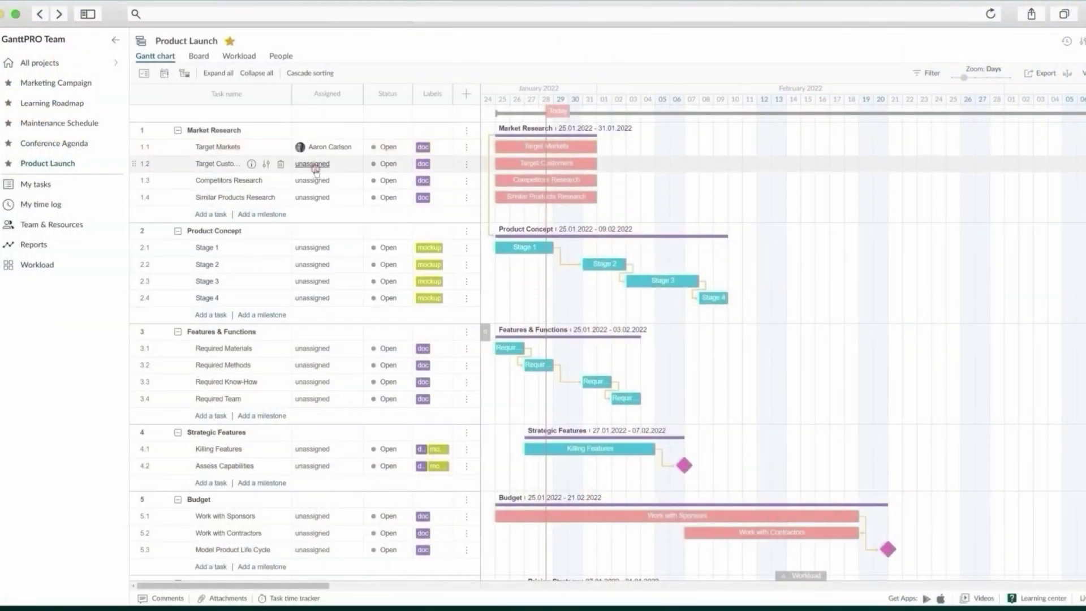
Assign a team member to Target Customers and stretch Similar Products Research, Stage 1 and Stage 2 to 21–22 January
left_click(317, 163)
left_click(284, 228)
left_click(508, 315)
left_click(314, 180)
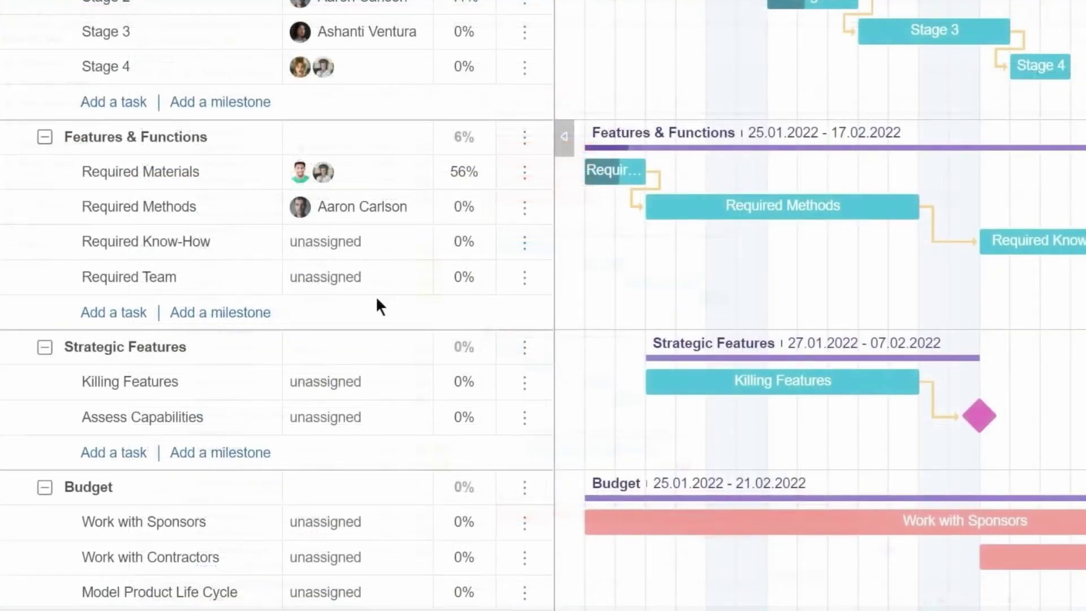
left_click(326, 242)
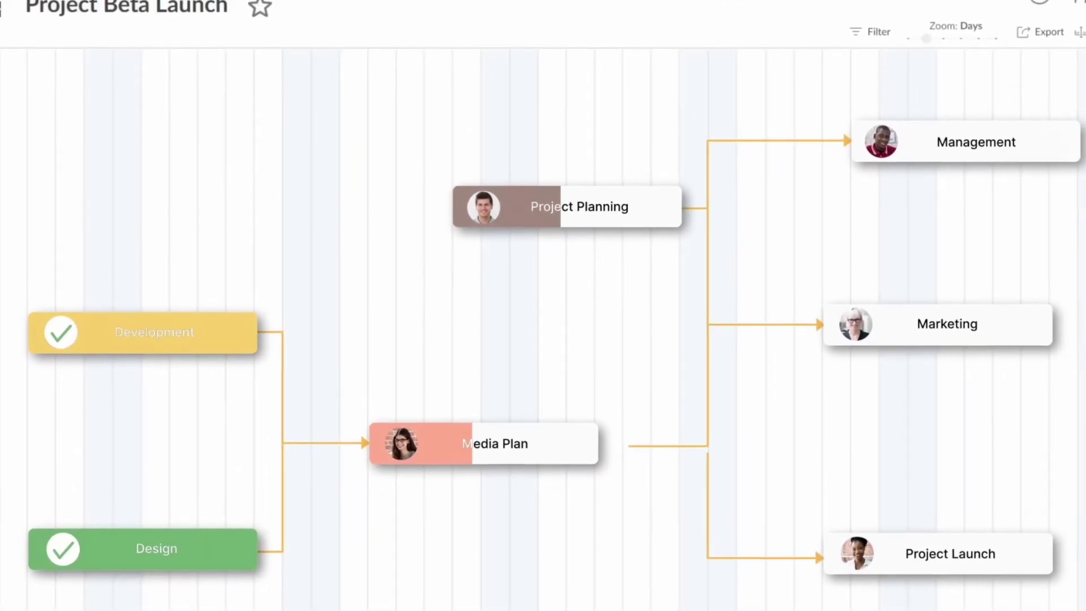
left_click_drag(397, 204, 452, 205)
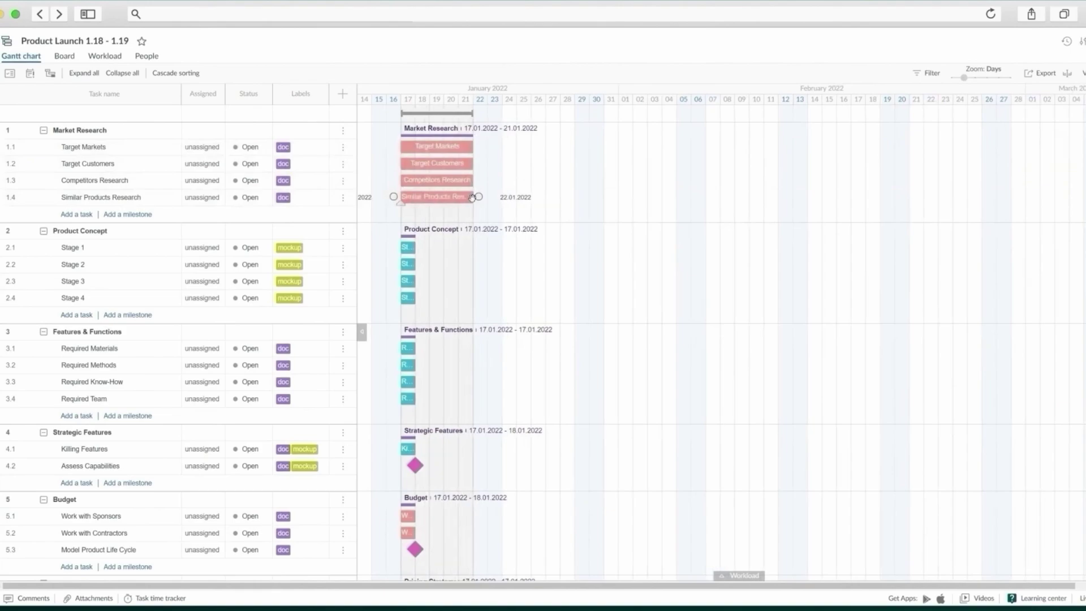
left_click_drag(415, 247, 473, 264)
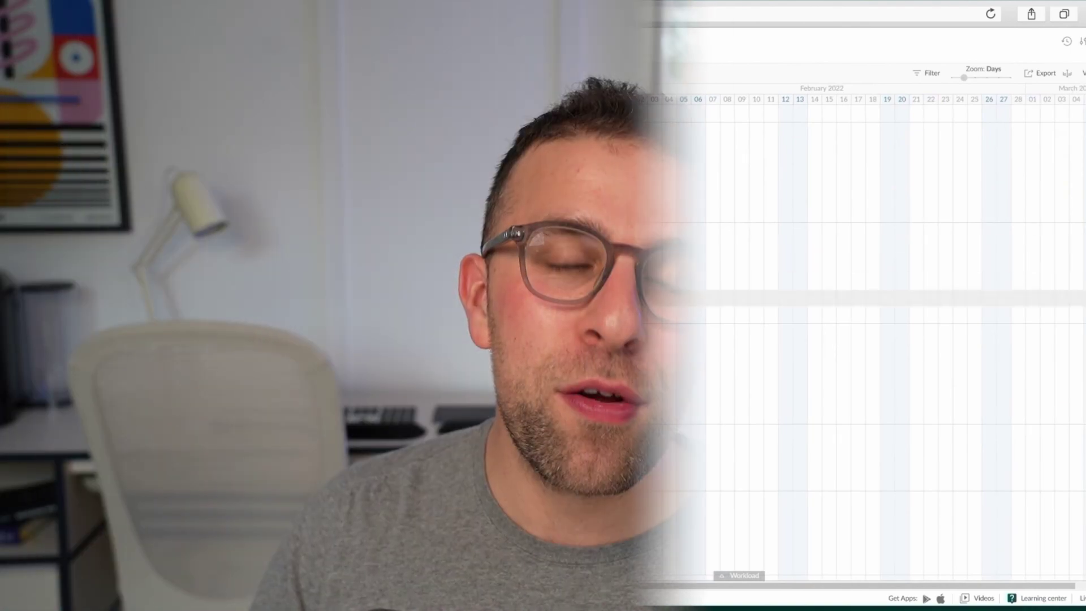